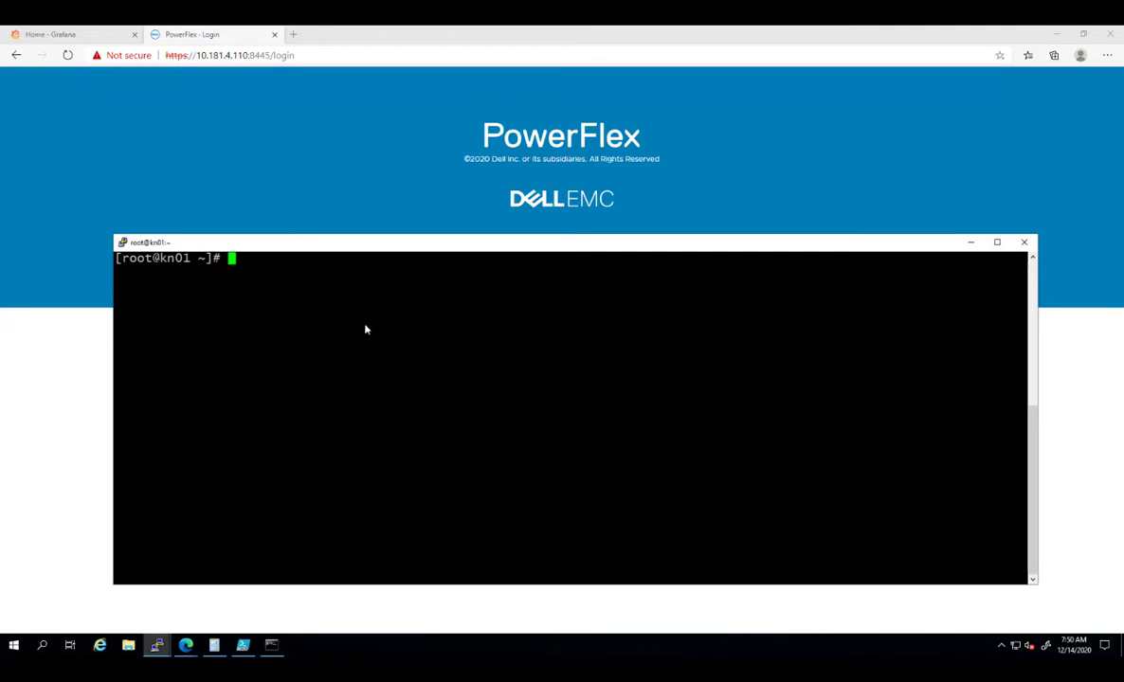
Step: List the pods in the karavi and default namespaces, then the persistent volume claims
type("kubectl get pods -n karavi")
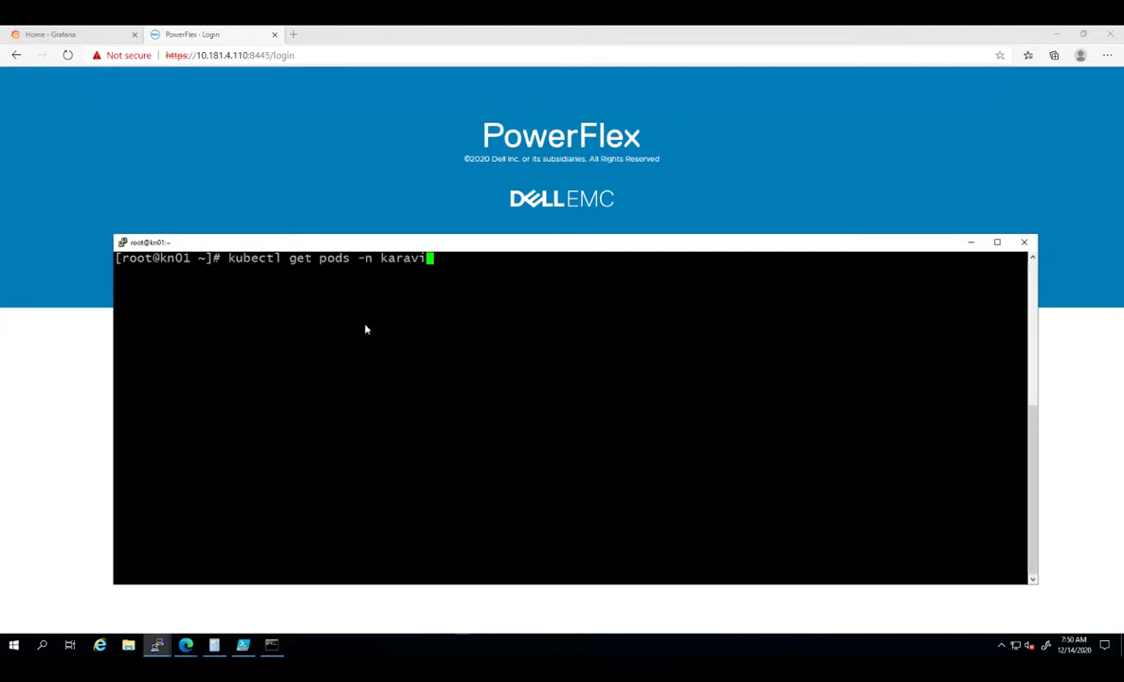
key("Return")
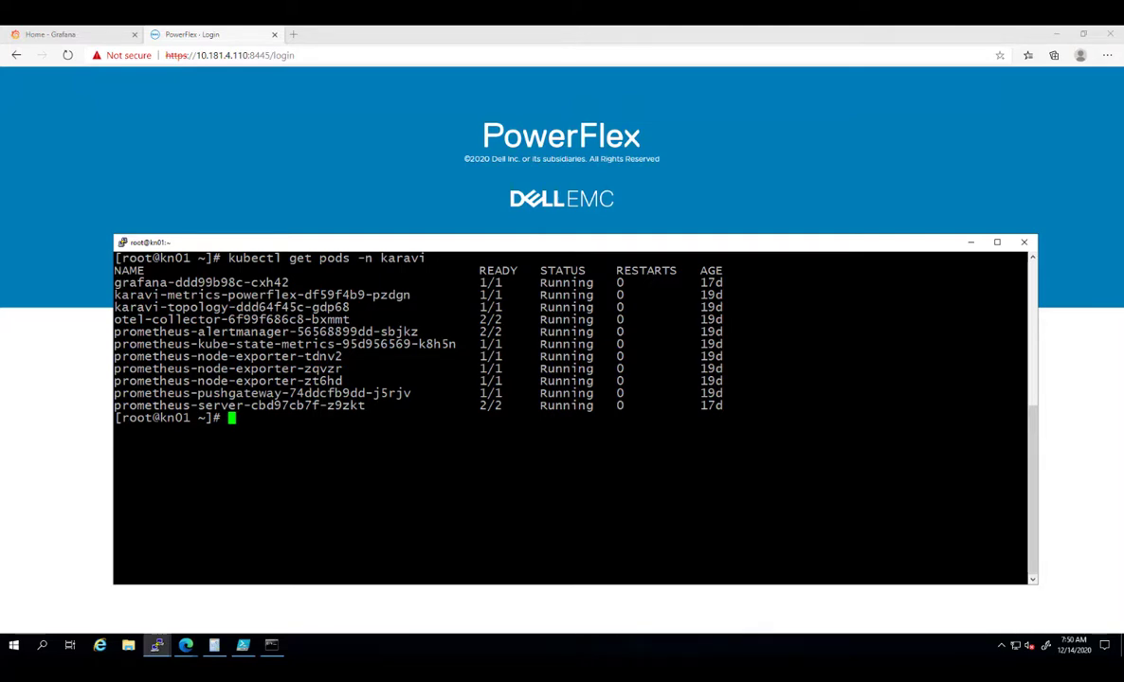
type("kubectl get pods")
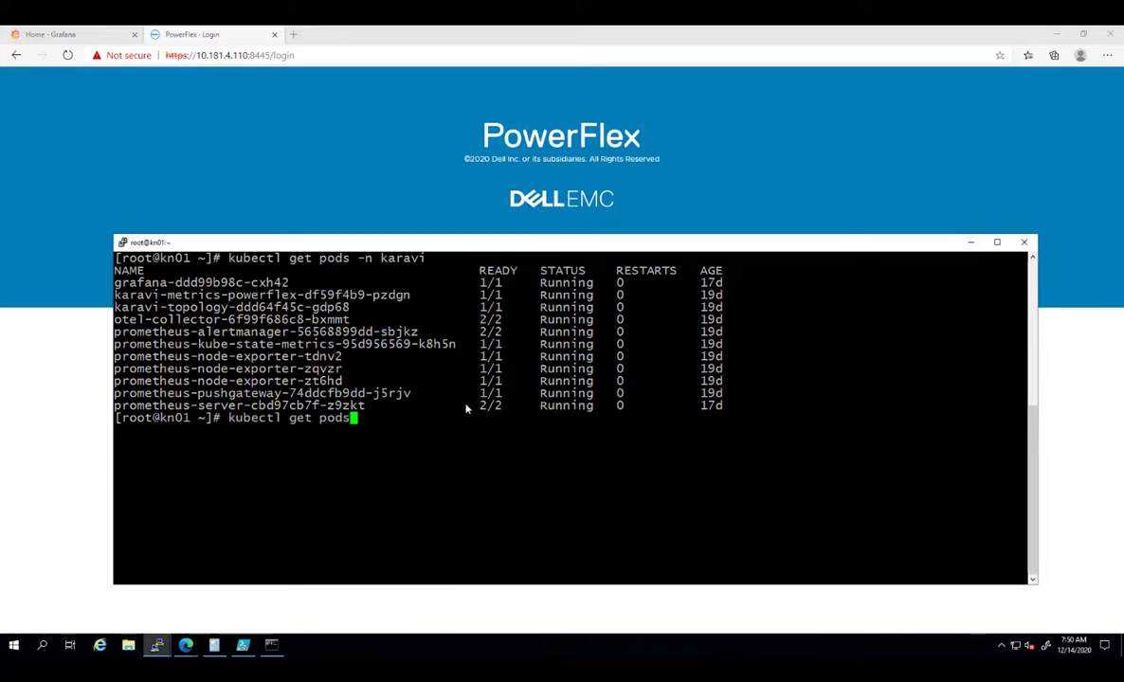
key("Return")
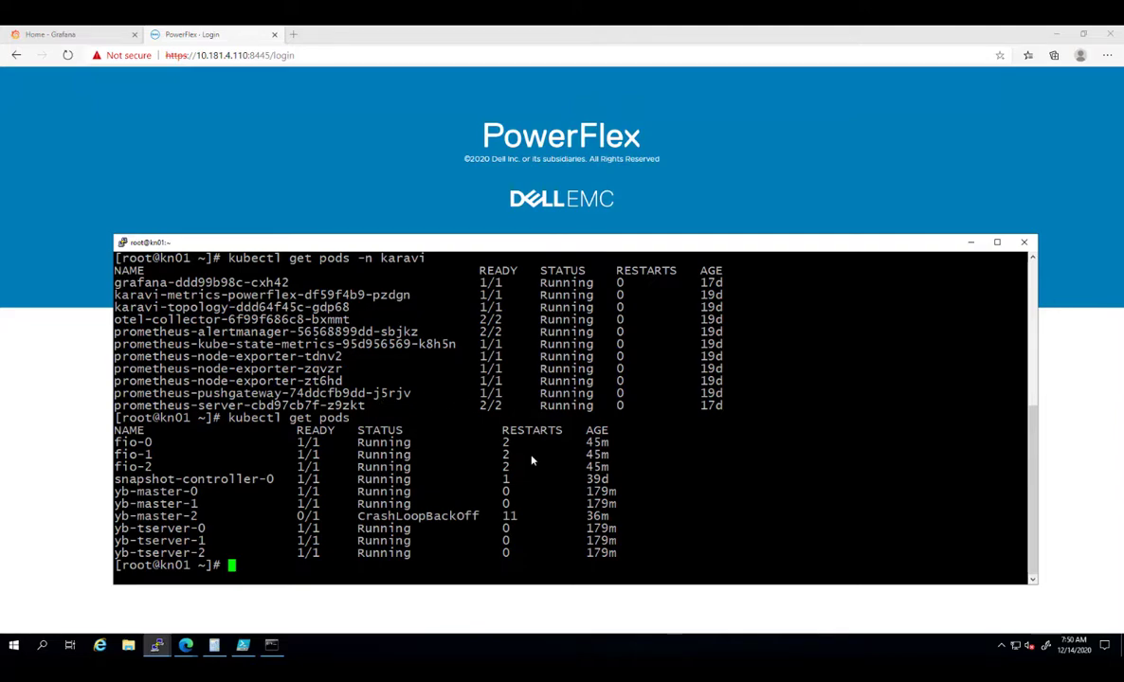
type("kubectl get pvc")
key("Return")
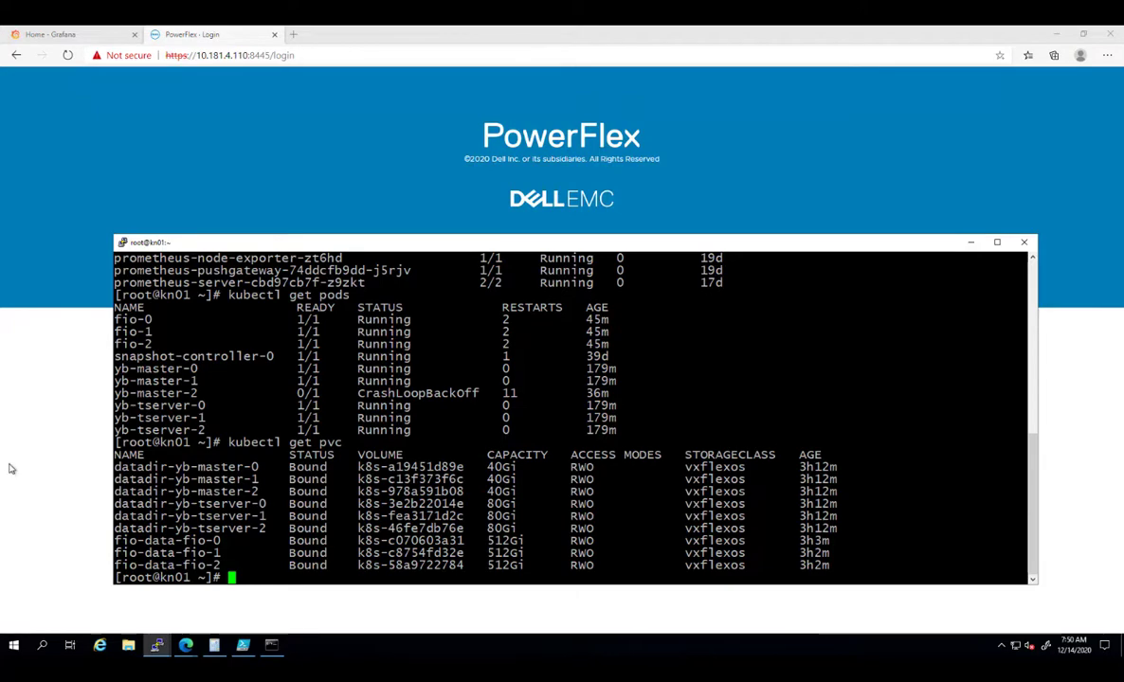
Step: Log in to PowerFlex, browse the Volumes, Devices and SDSs pages, then return to Grafana
left_click(139, 493)
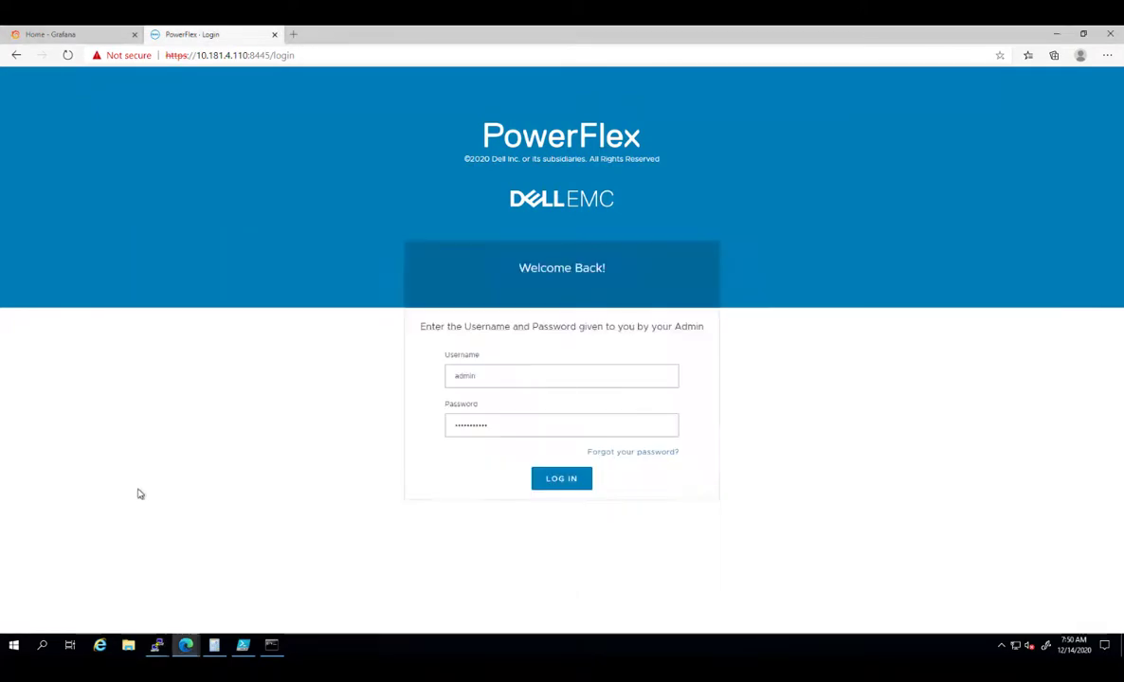
left_click(566, 486)
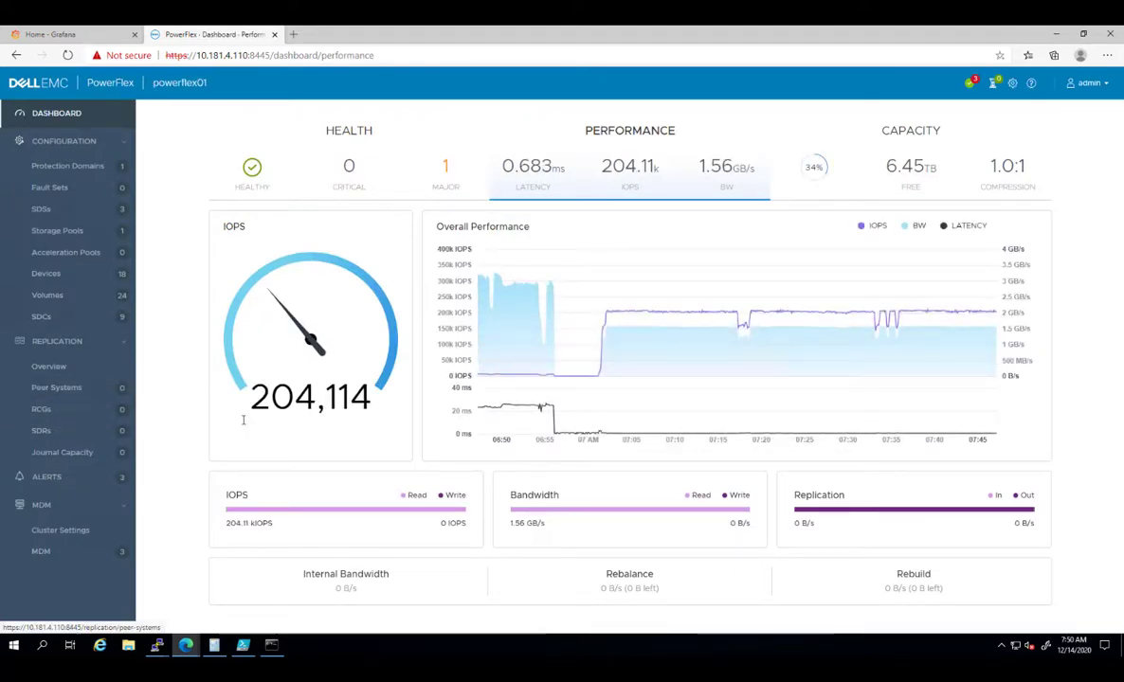
left_click(80, 297)
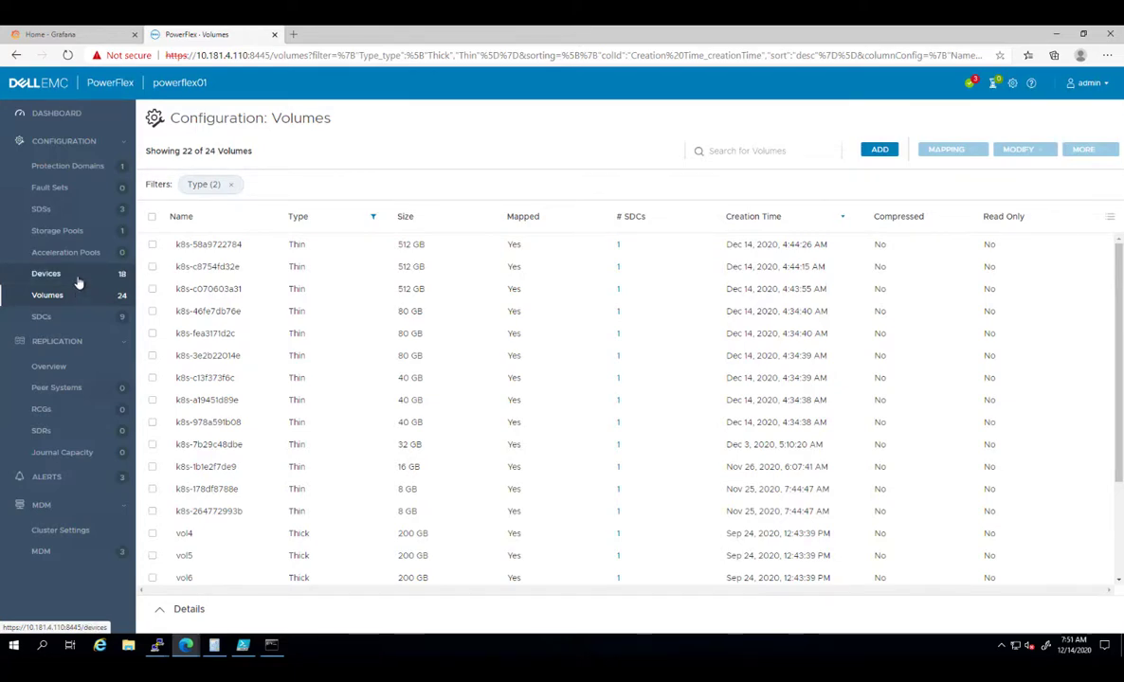
left_click(78, 283)
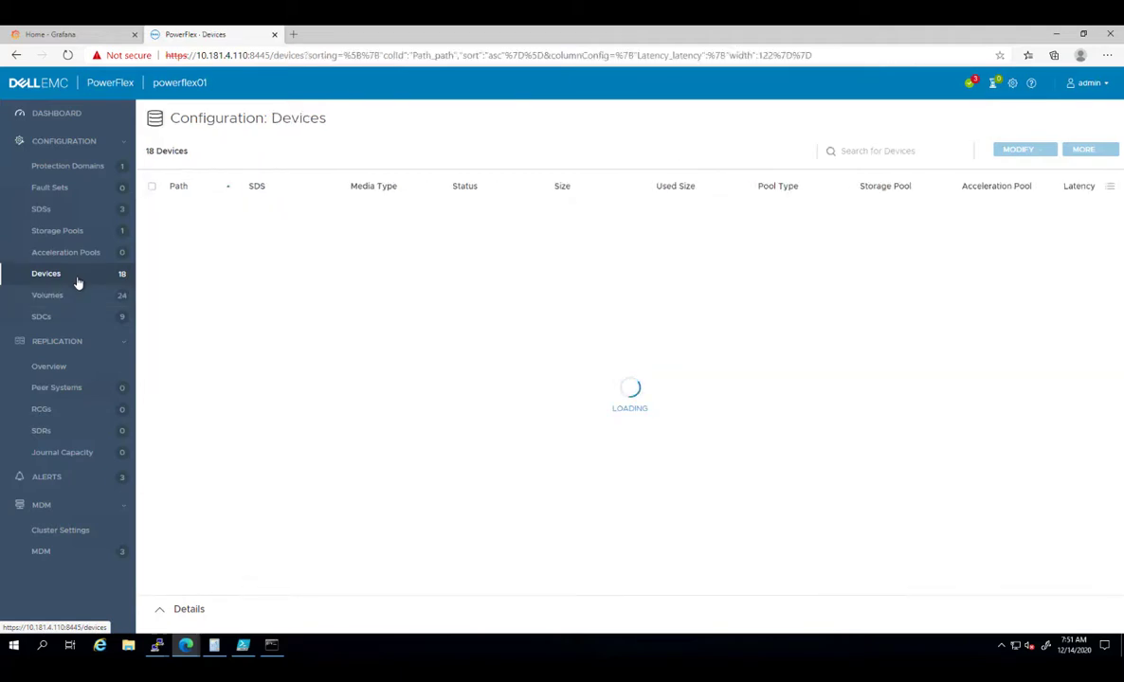
left_click(69, 210)
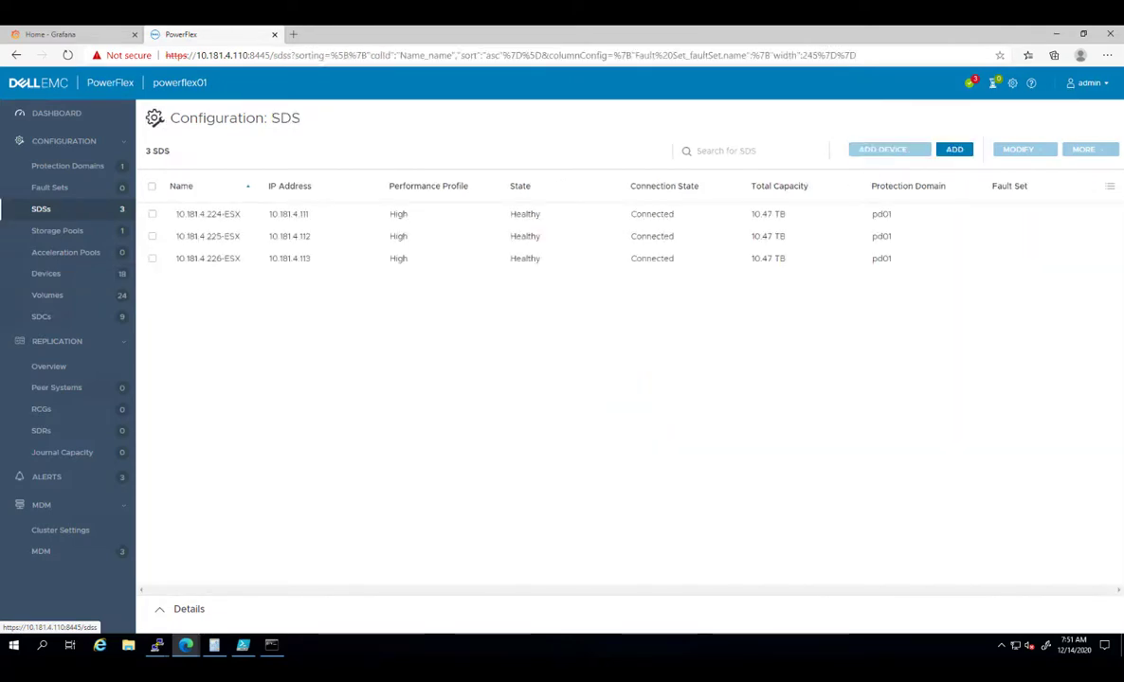
left_click(57, 35)
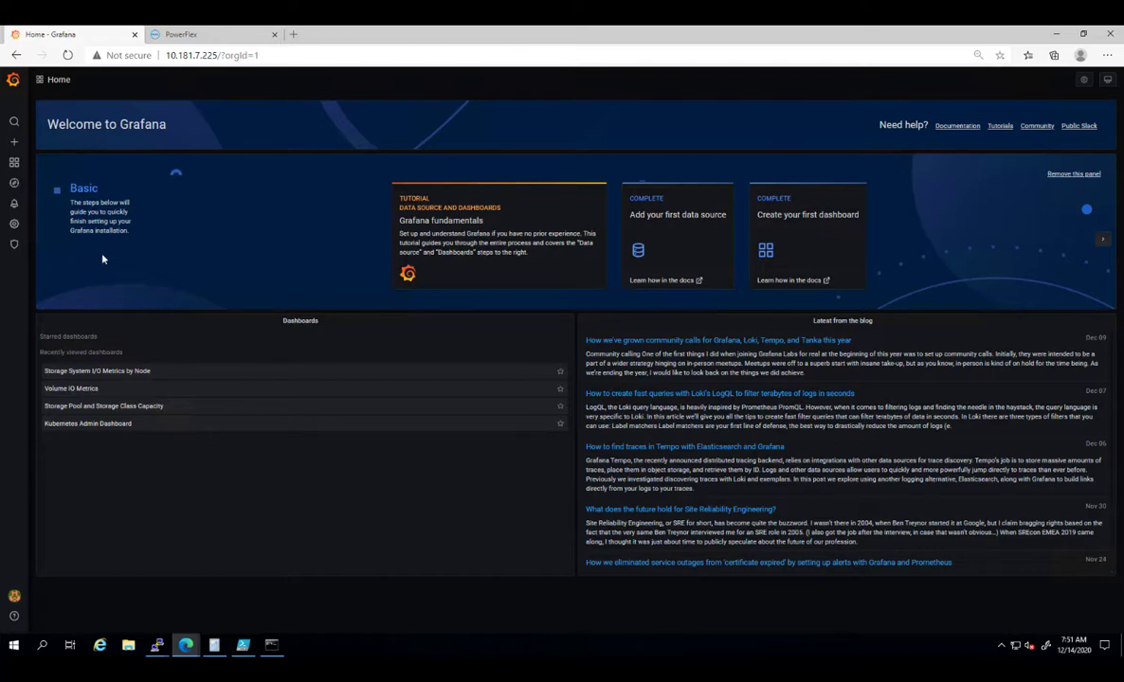
Step: Open the Kubernetes Admin Dashboard and page through the volumes table to page 3
left_click(72, 425)
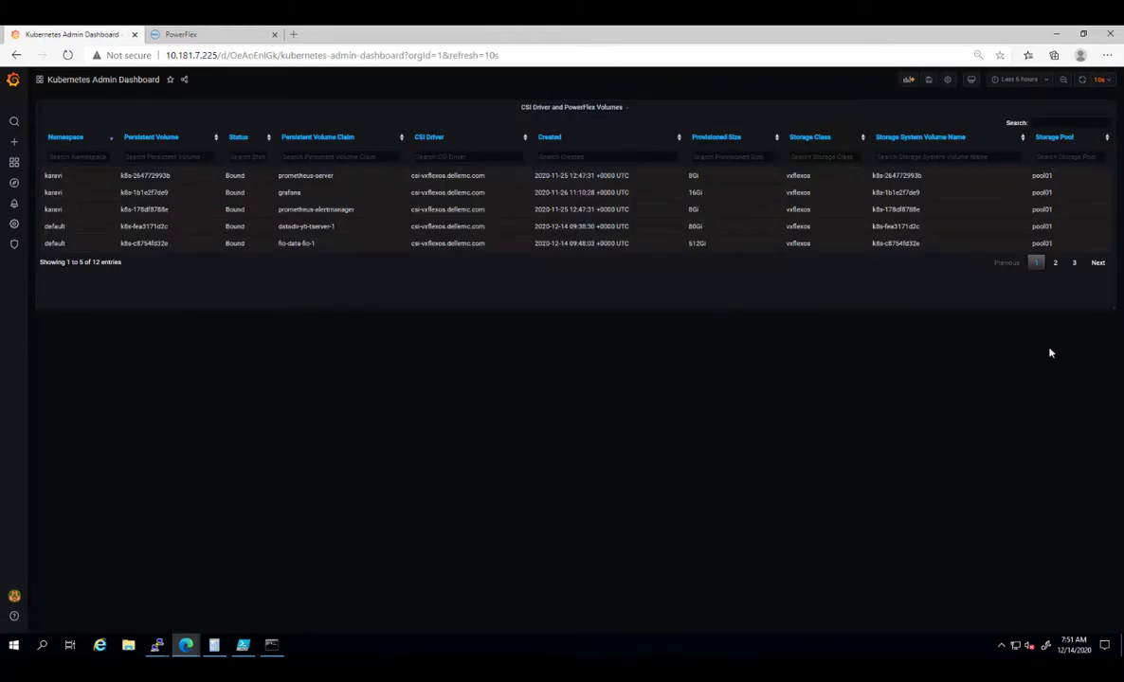
left_click(1058, 265)
left_click(1076, 262)
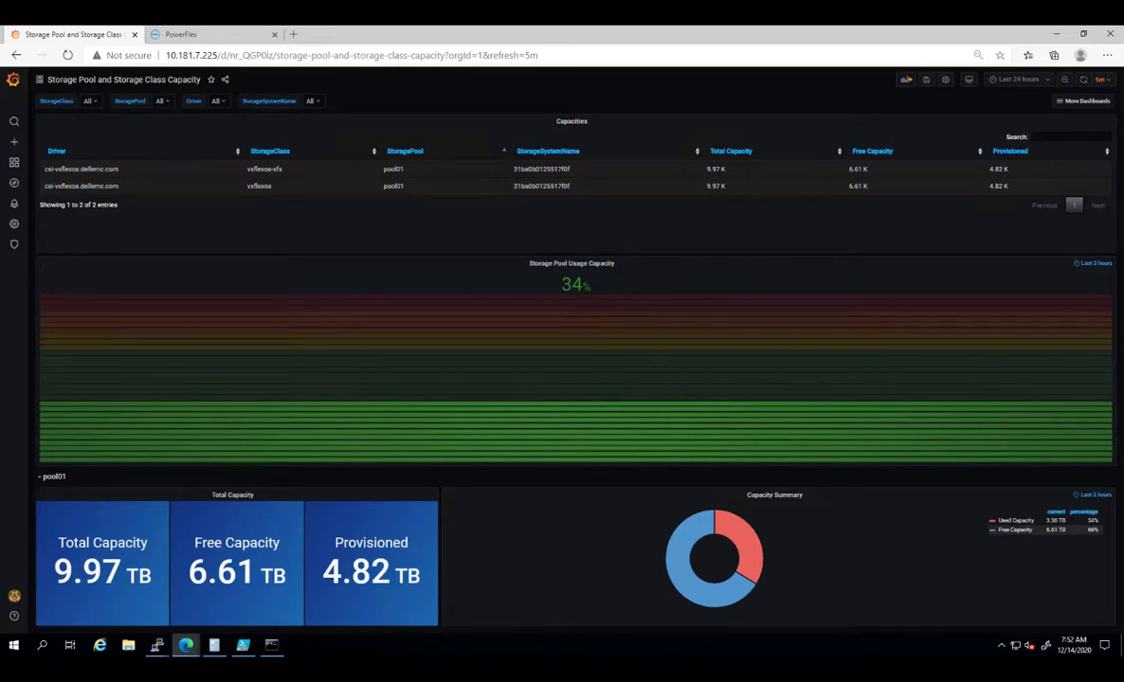
Step: Open the Volume IO Metrics dashboard and set Hide Details to No
left_click(91, 80)
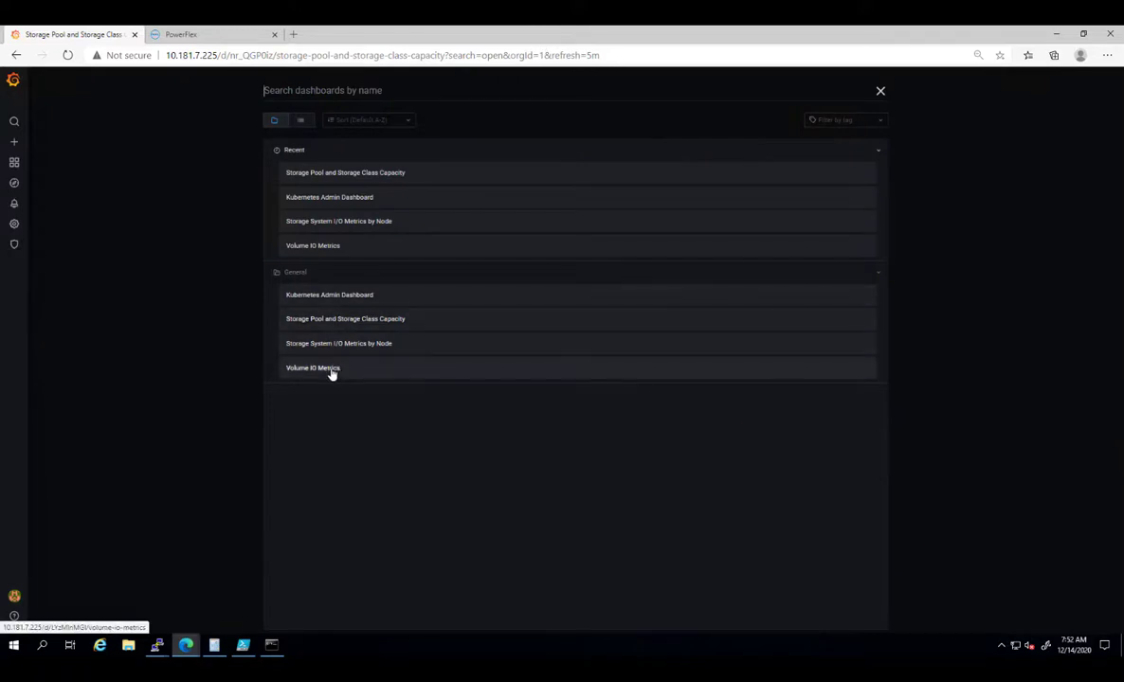
left_click(330, 368)
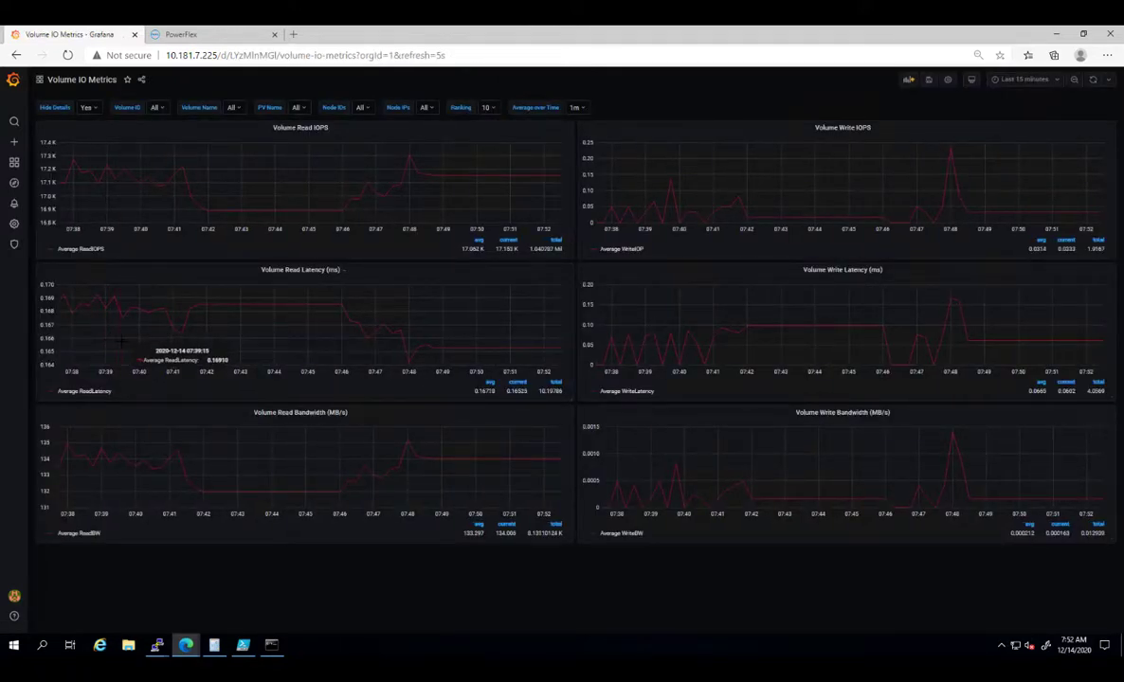
left_click(90, 106)
left_click(85, 142)
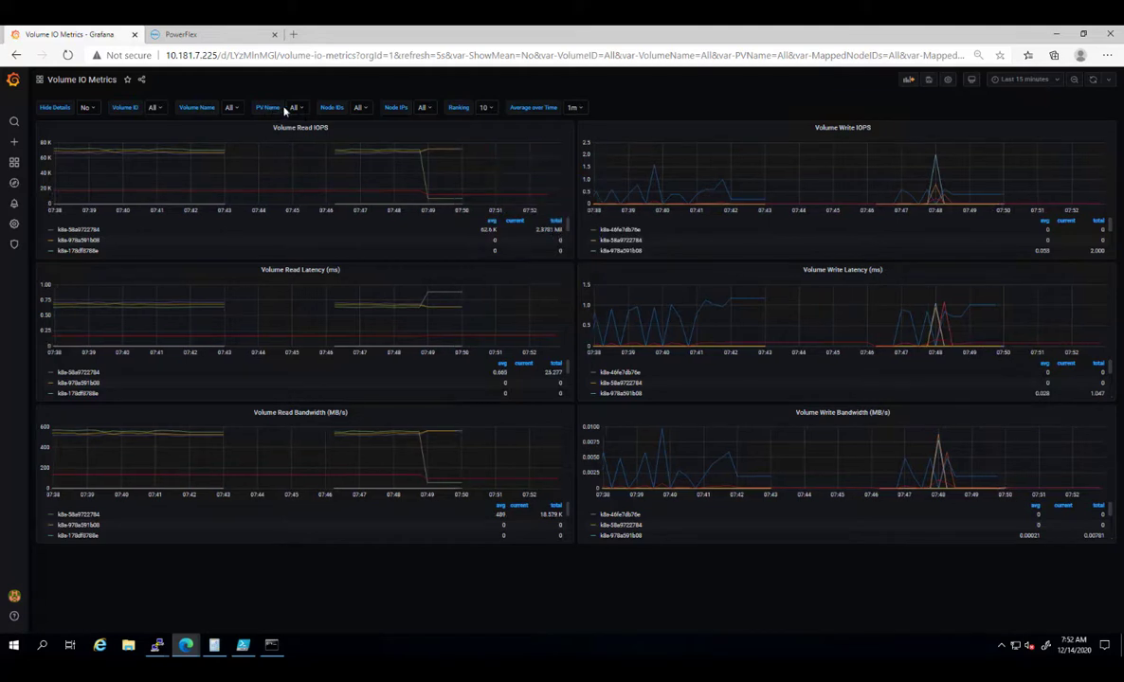
Step: Filter Volume Name to k8s-58a9722784, k8s-978a591b08 and k8s-178df8788e
left_click(231, 108)
left_click(231, 173)
left_click(231, 187)
left_click(230, 200)
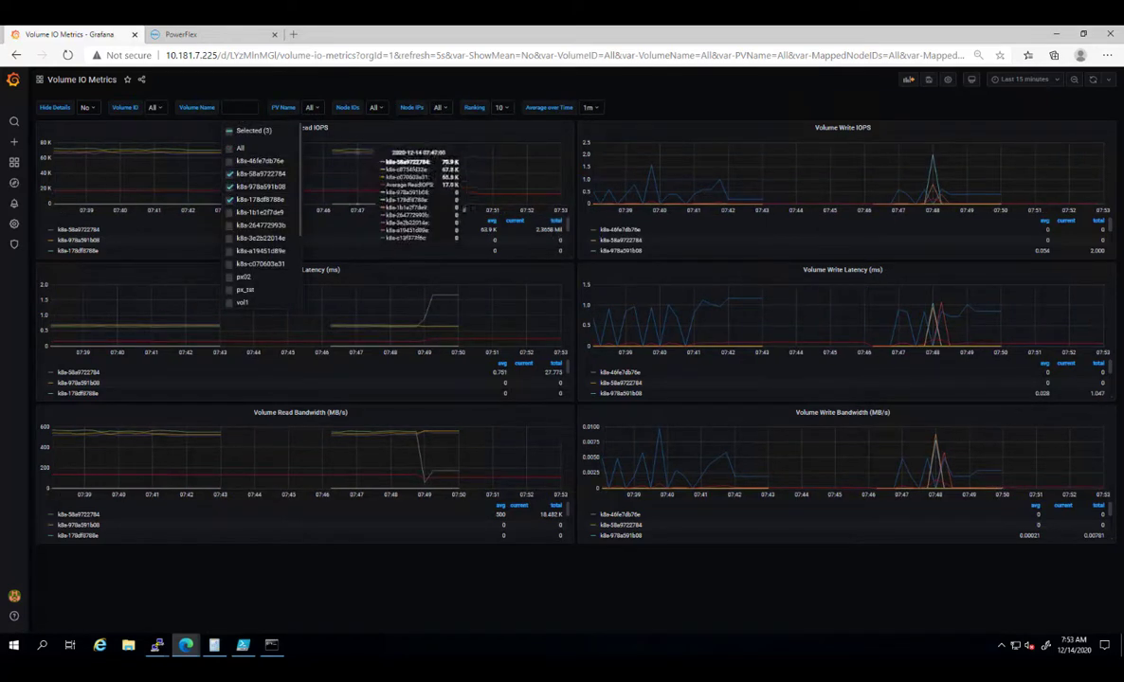
left_click(317, 127)
left_click(207, 111)
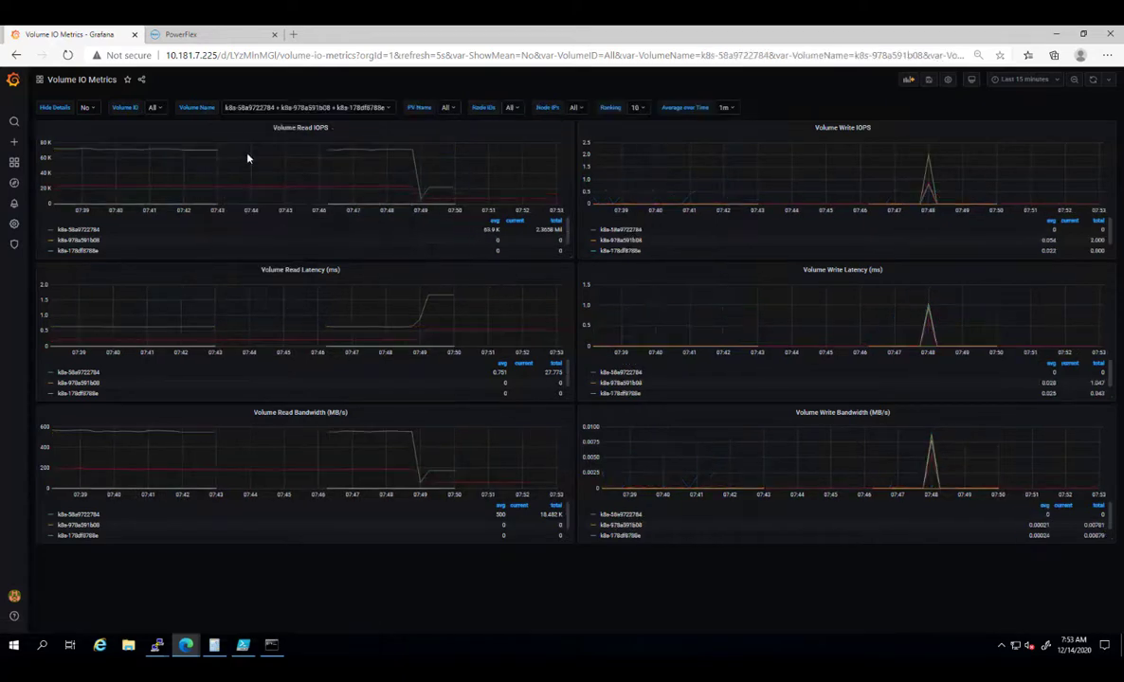
Step: Set Average over Time to 1h for the volume metrics
left_click(722, 108)
left_click(732, 172)
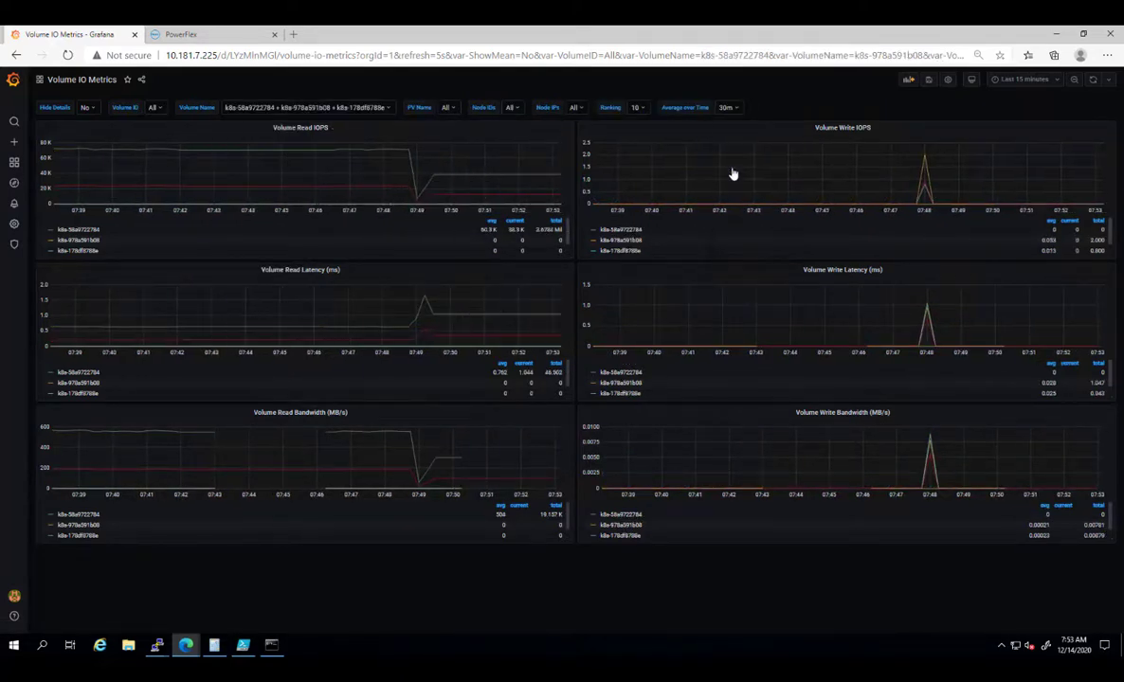
left_click(726, 109)
left_click(730, 182)
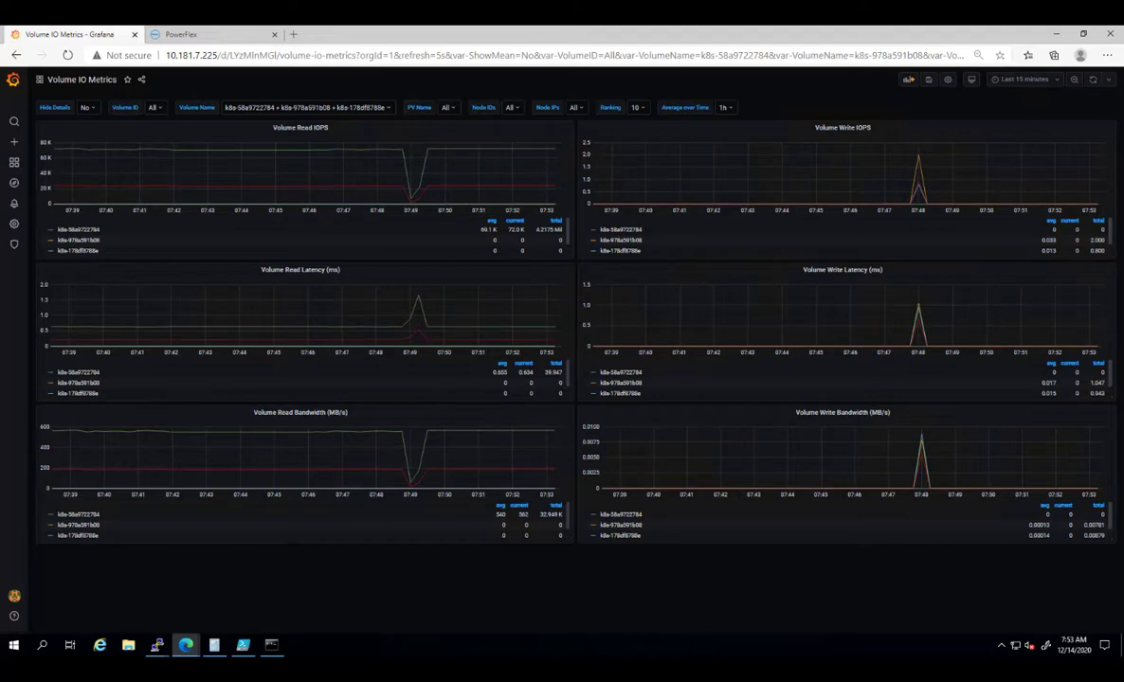
left_click(85, 79)
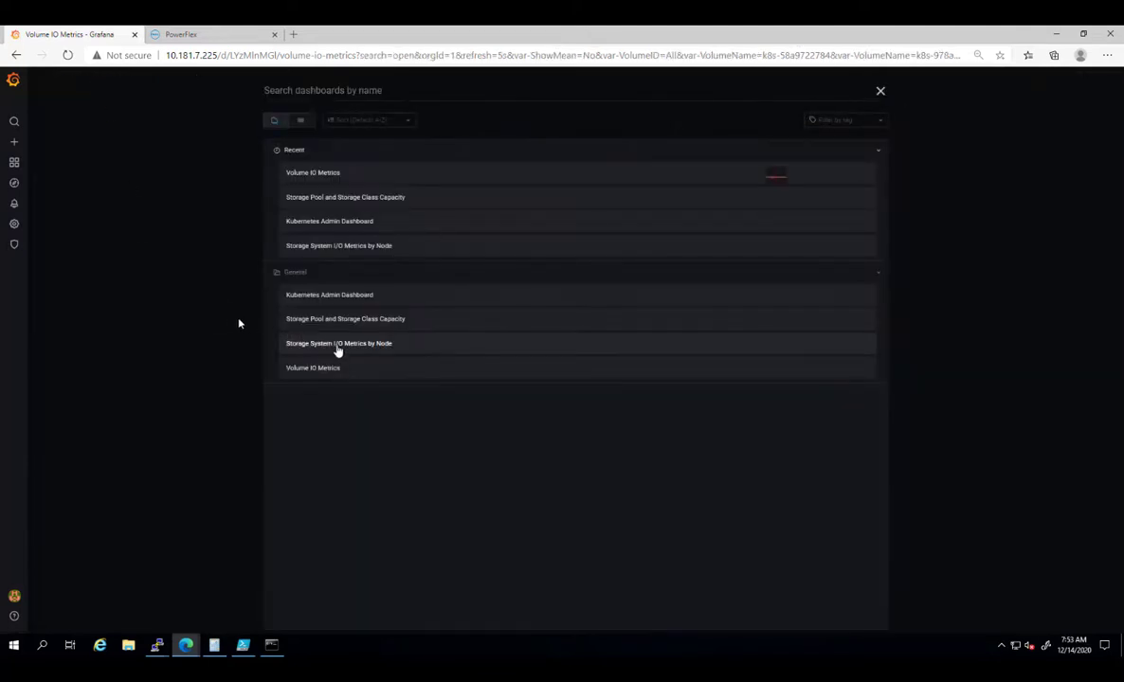
Step: Open Storage System I/O Metrics by Node and set Average over Time to 30m
left_click(338, 345)
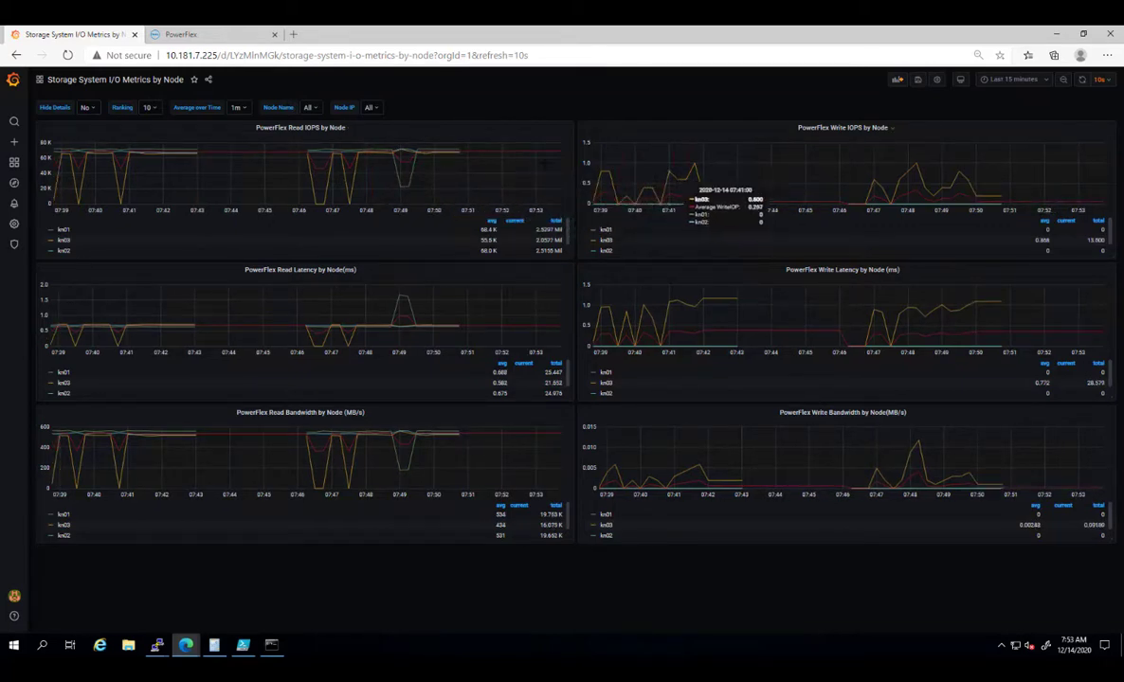
left_click(239, 107)
left_click(238, 168)
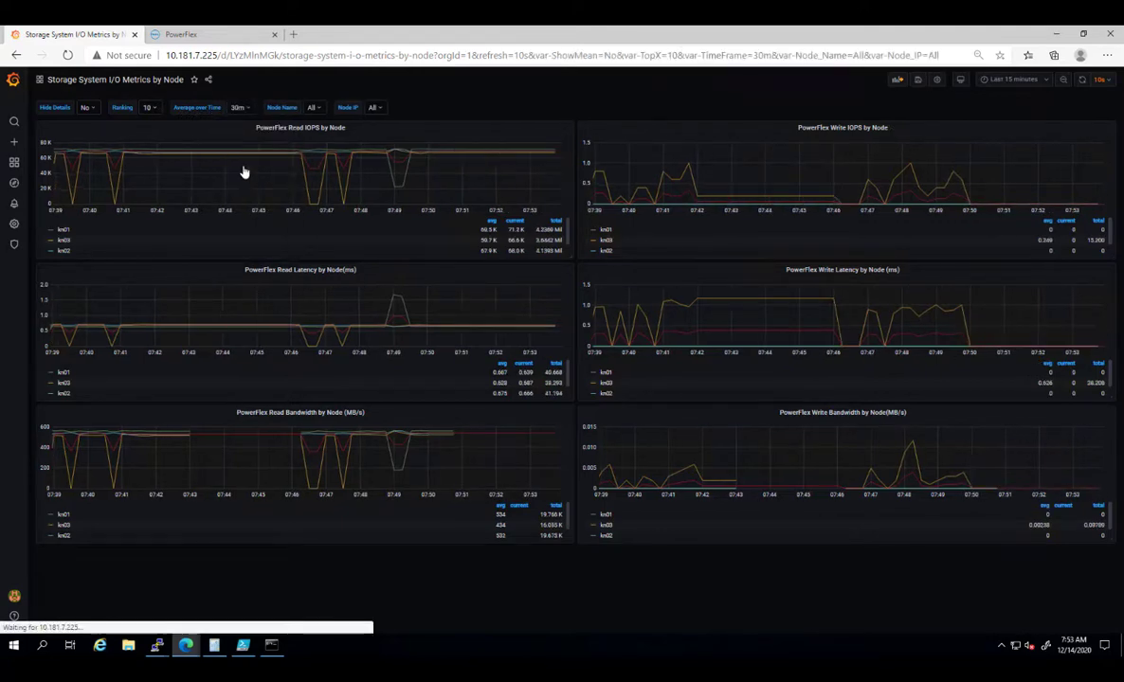
Step: Filter Node Name to km02 only
left_click(312, 107)
left_click(316, 161)
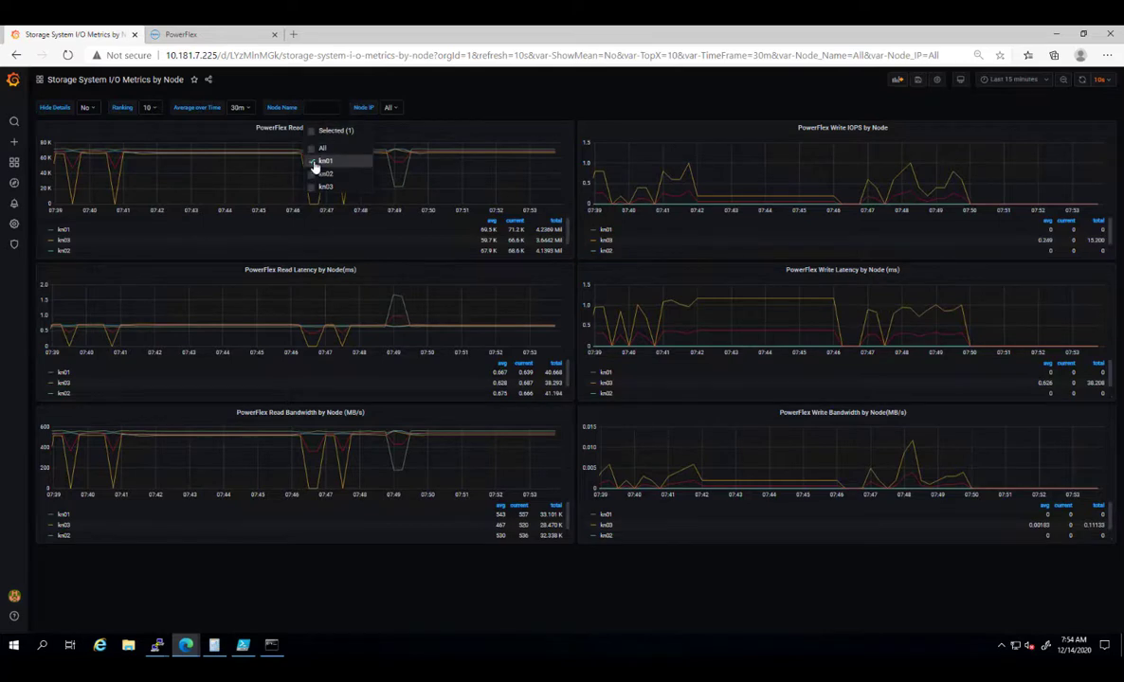
left_click(316, 173)
left_click(315, 161)
left_click(421, 101)
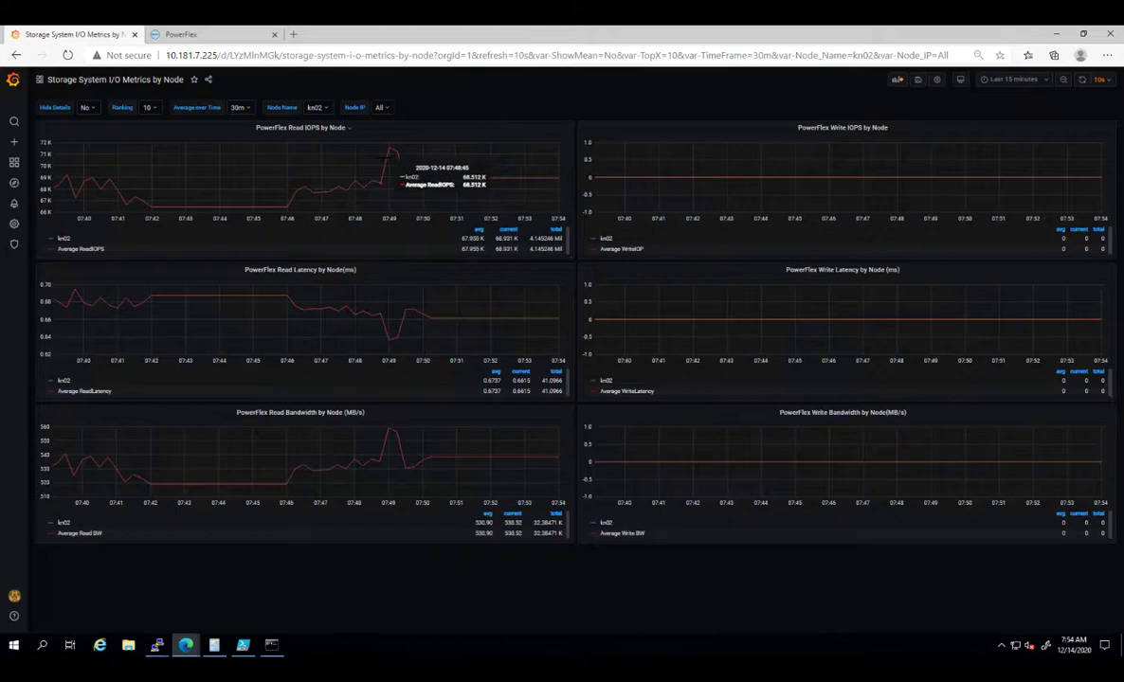